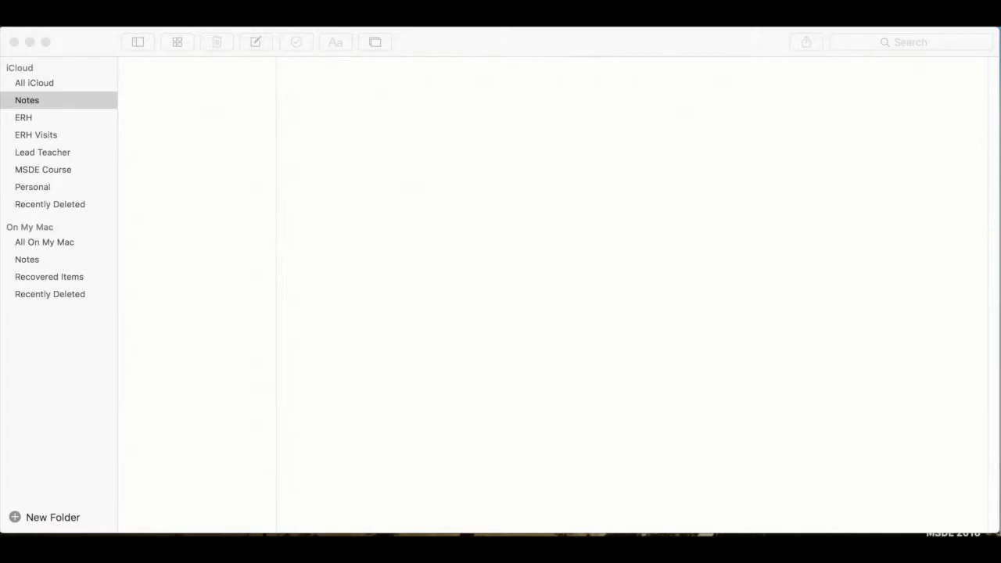
Step: Open the Internet Accounts settings and enable Notes for the Exchange account
click(518, 41)
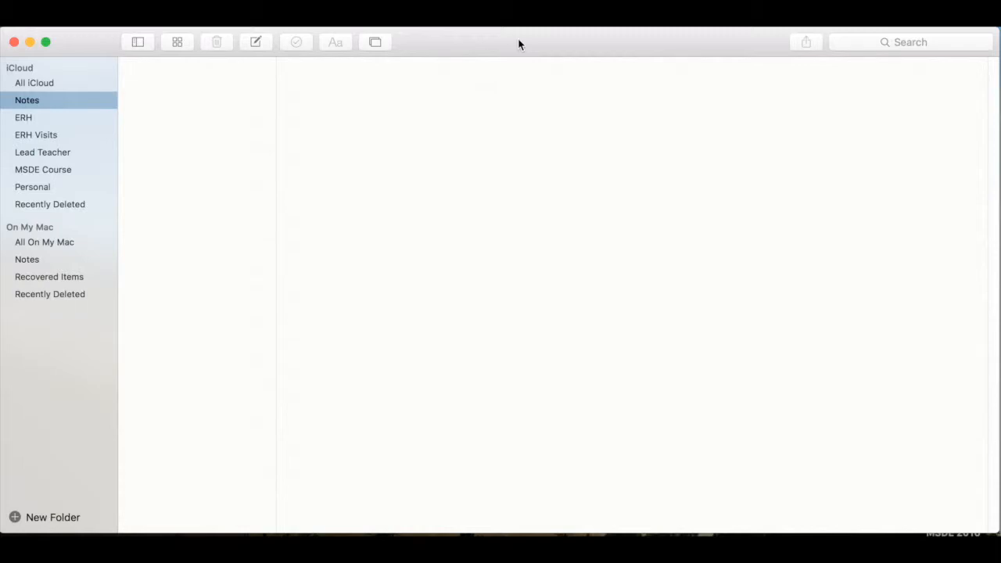
click(47, 26)
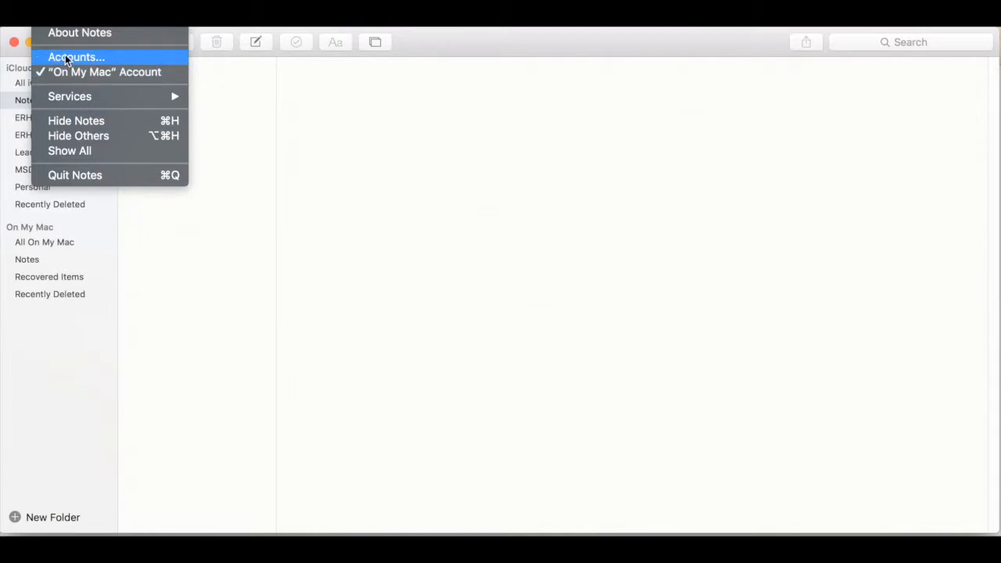
click(66, 57)
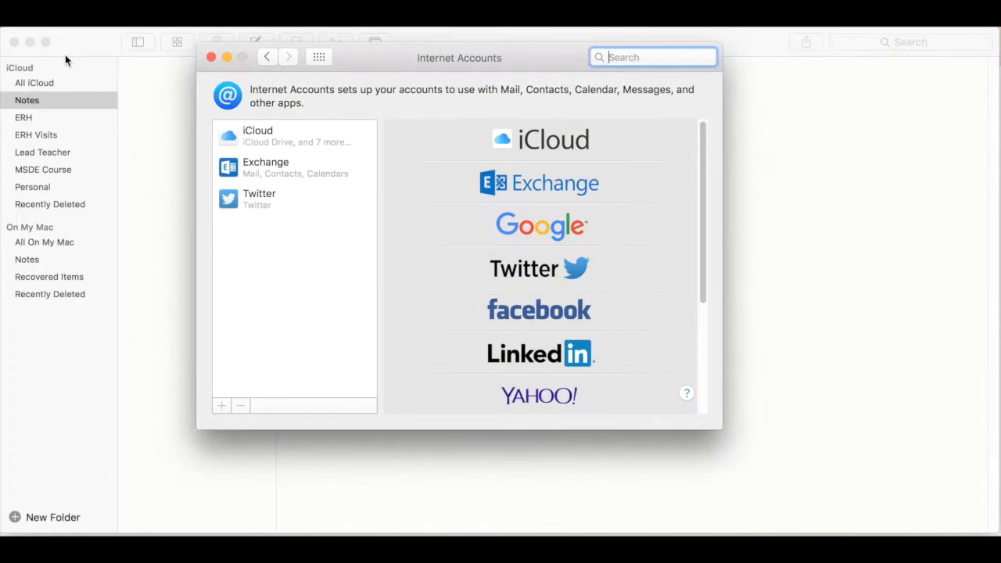
click(263, 170)
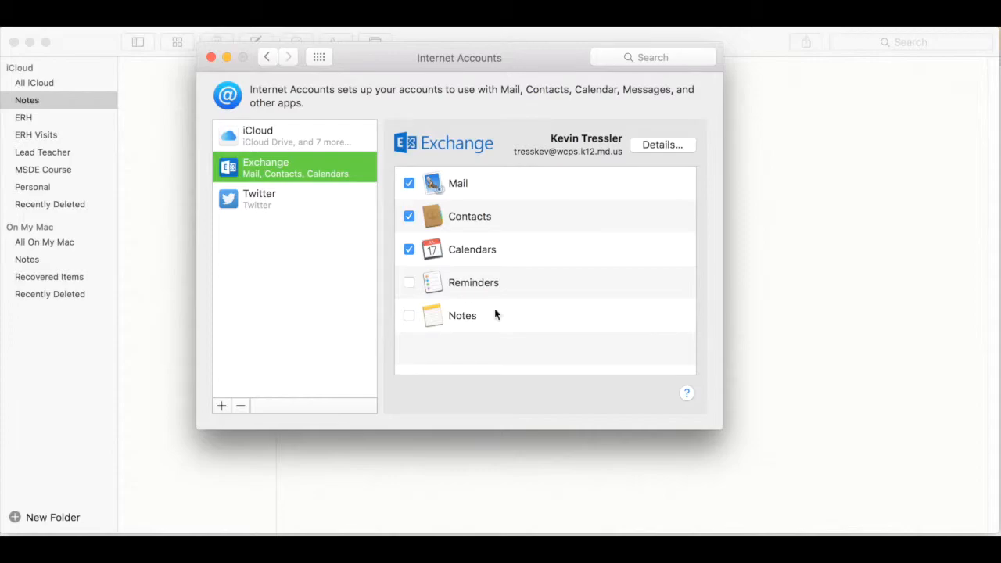
click(406, 316)
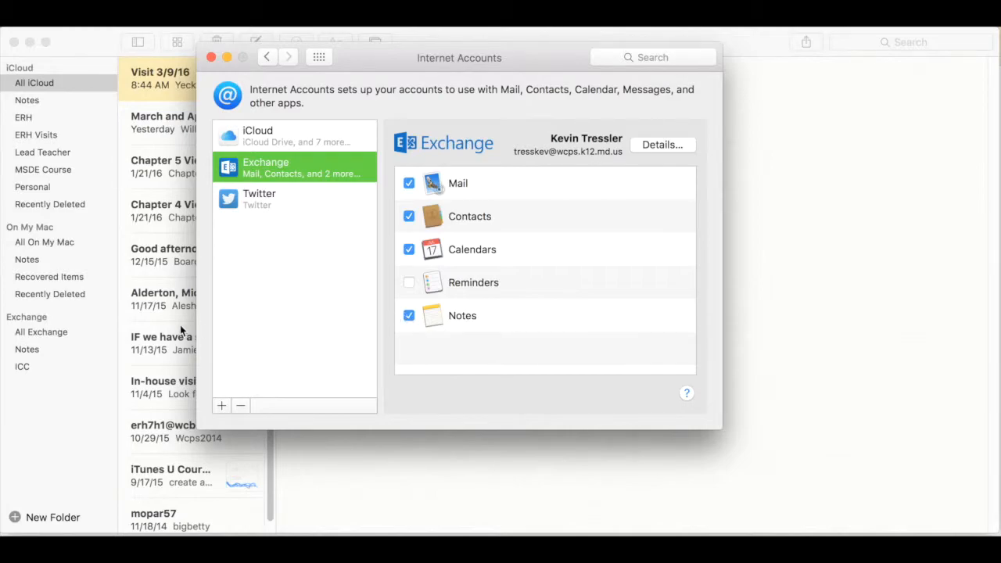
Step: Disable Notes for the Exchange account again and close the Internet Accounts settings
click(409, 315)
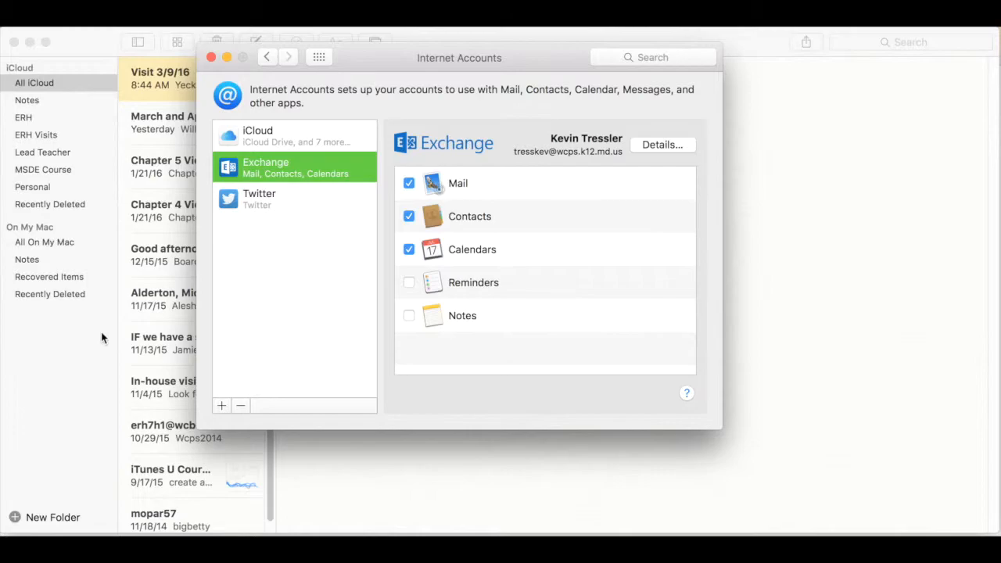
click(210, 60)
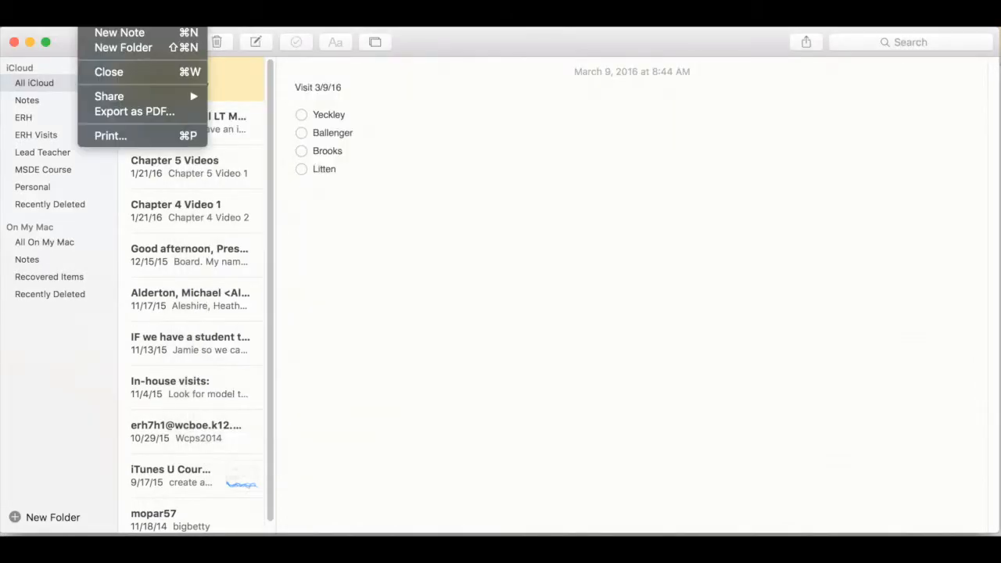
mouse_move(61, 27)
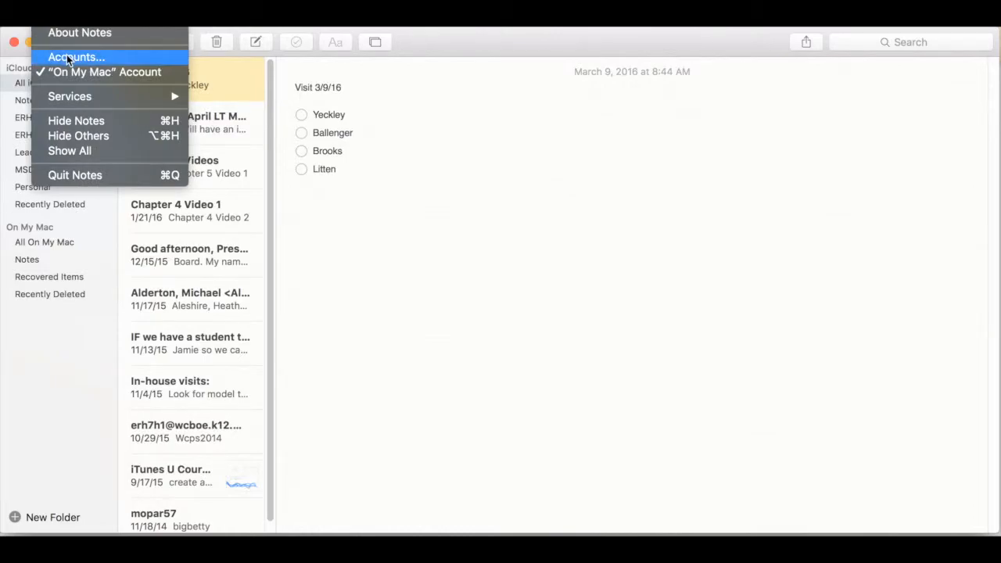
click(384, 205)
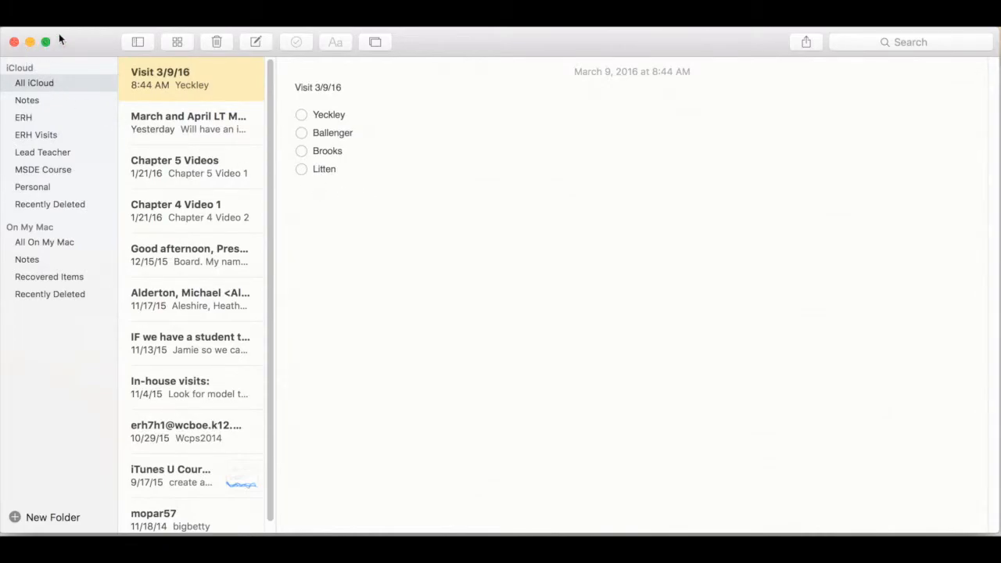
Step: Hide and reshow the folder list, and view the contents of the iCloud and On My Mac folders
click(136, 43)
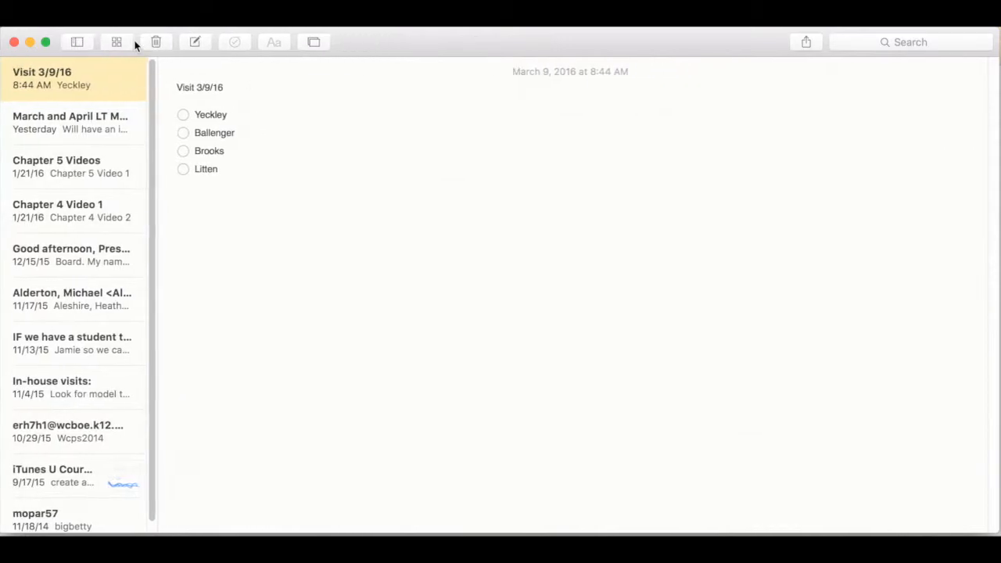
click(83, 36)
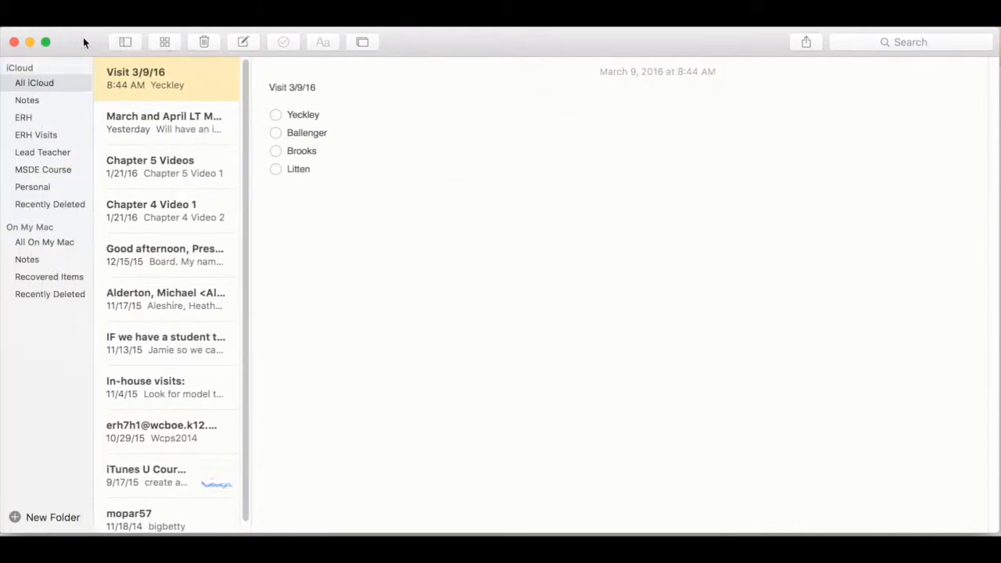
click(61, 102)
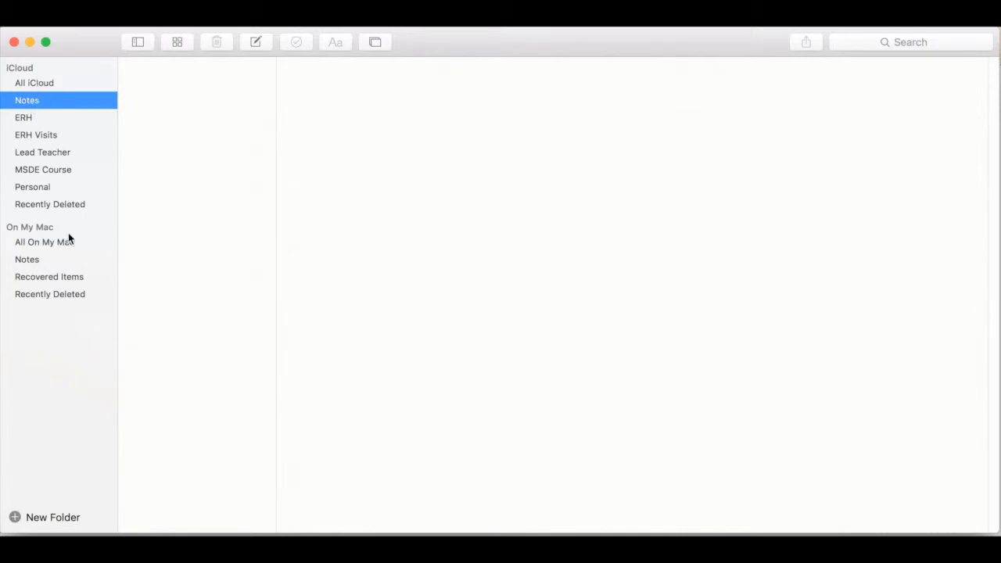
click(64, 258)
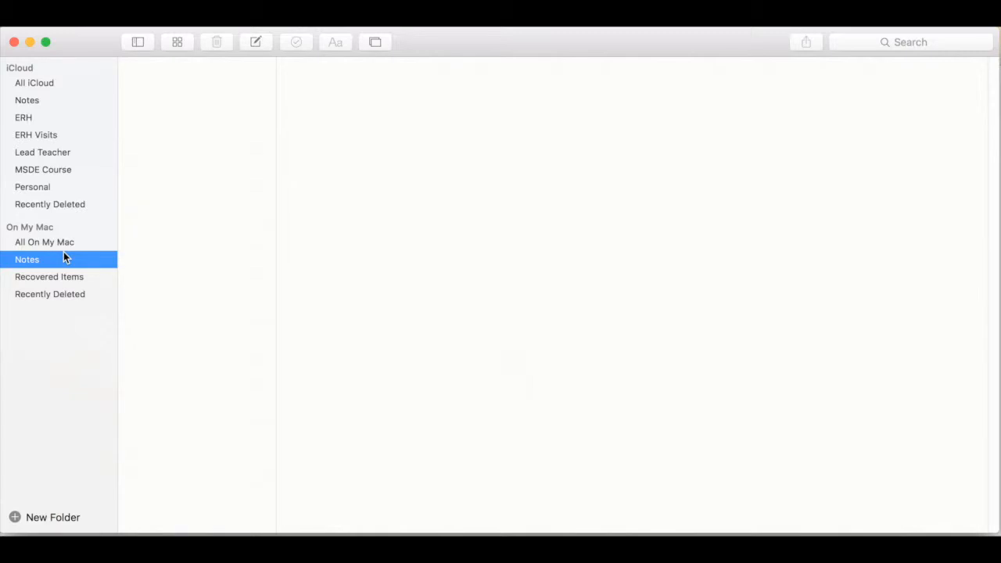
click(19, 84)
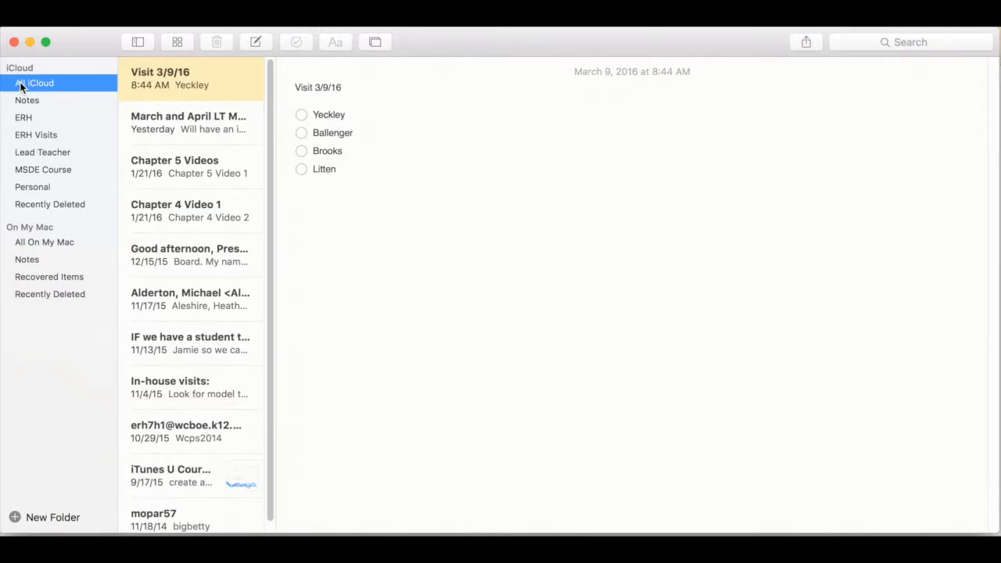
click(45, 243)
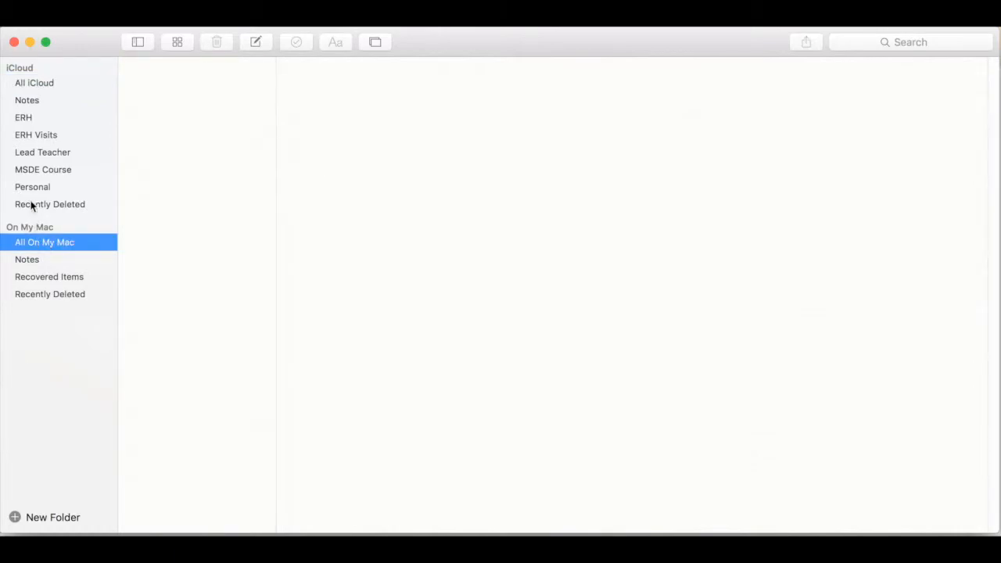
Step: Create a new folder named Test in the iCloud account
click(30, 101)
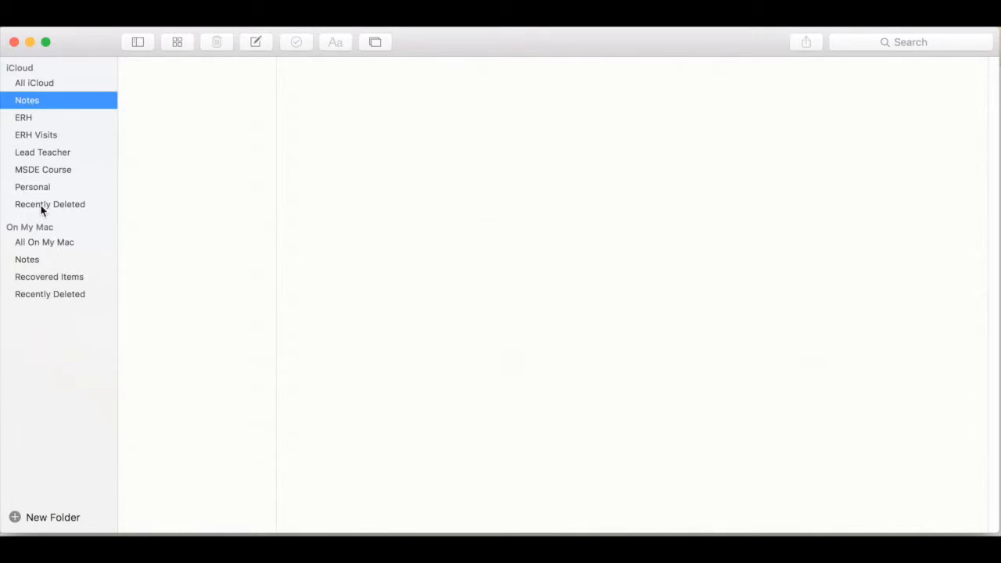
click(14, 517)
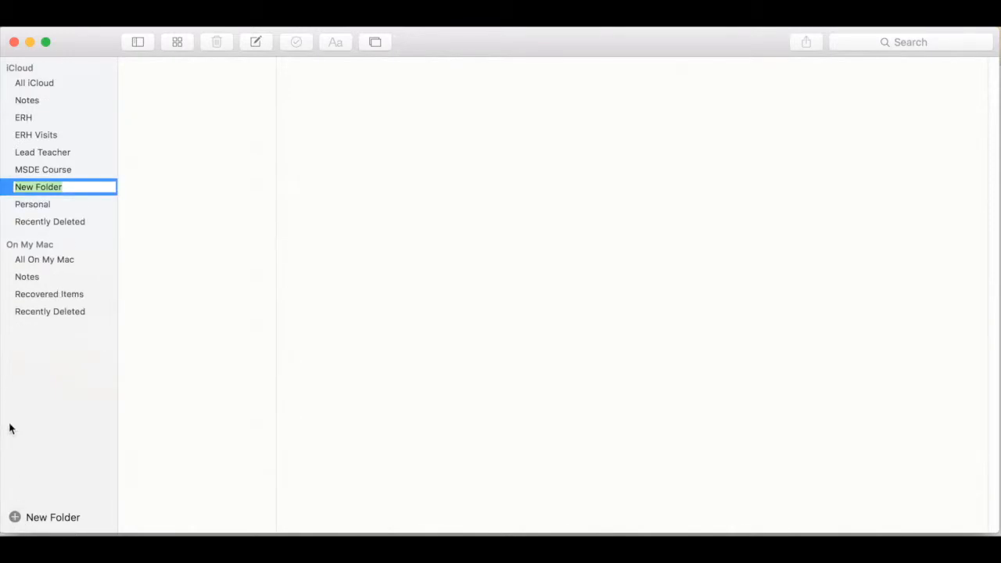
text(Test)
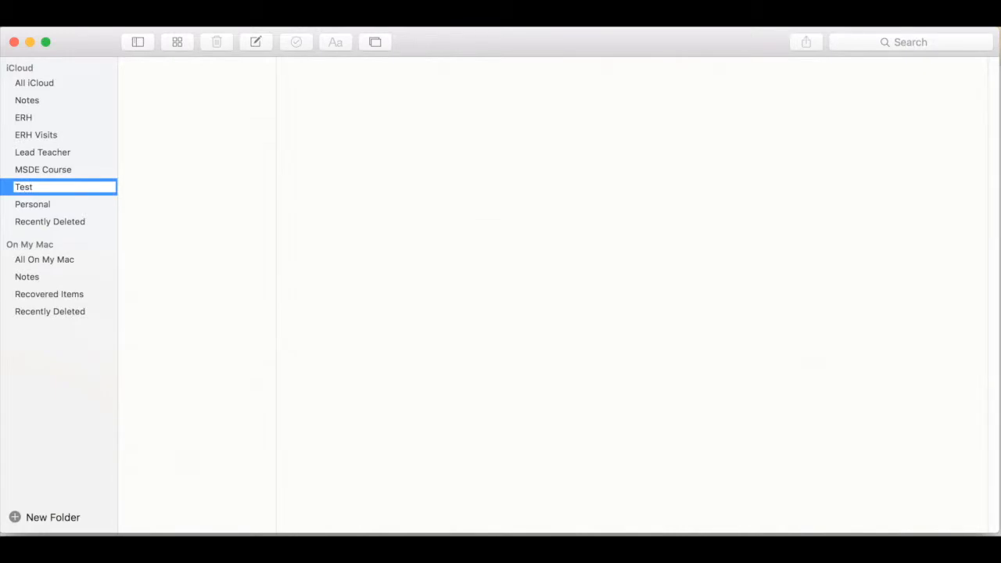
key(Return)
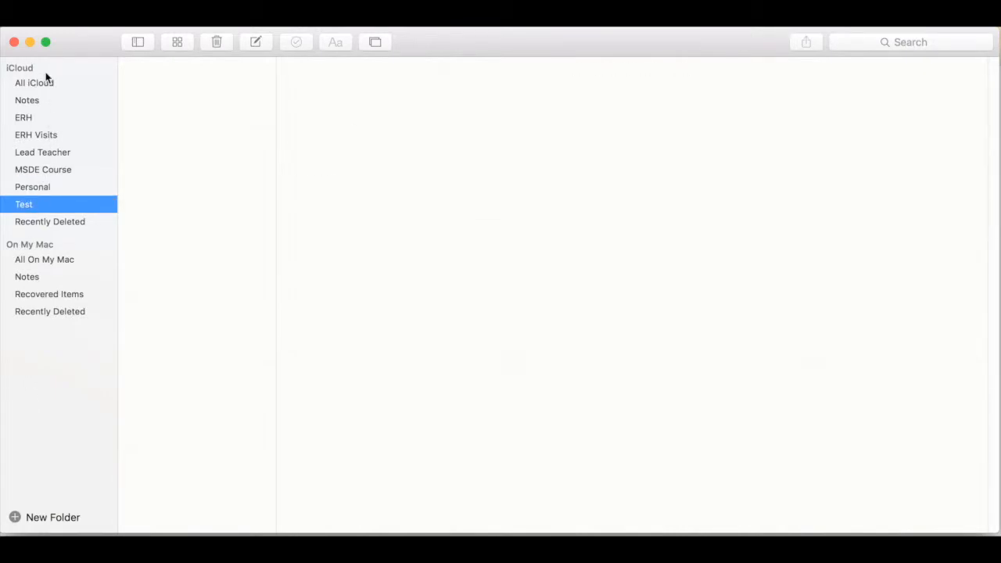
Step: View the All iCloud folder's available folder commands and the iCloud Notes folder, and hide and reshow the folder list
click(24, 83)
right_click(24, 82)
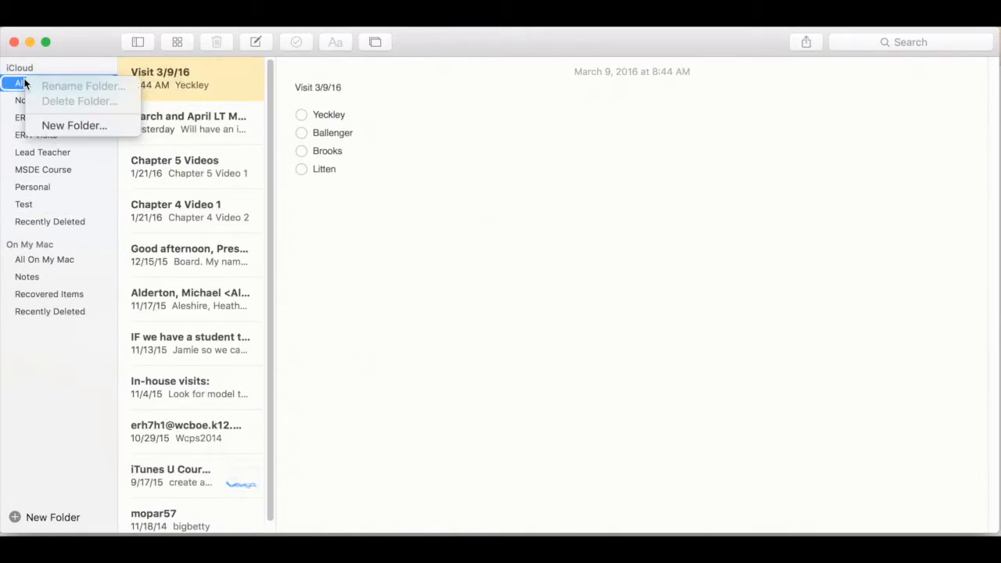
click(45, 68)
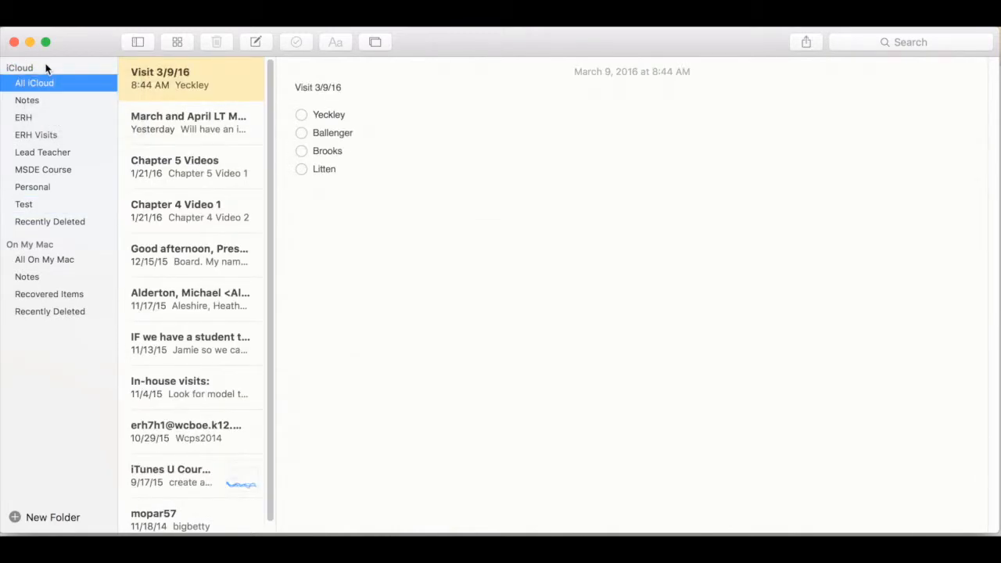
click(33, 103)
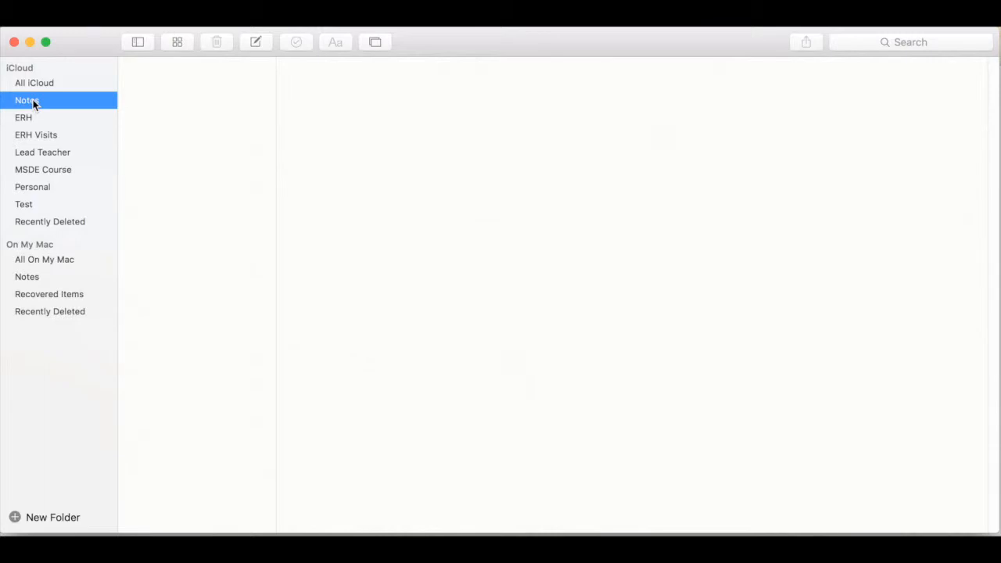
click(138, 42)
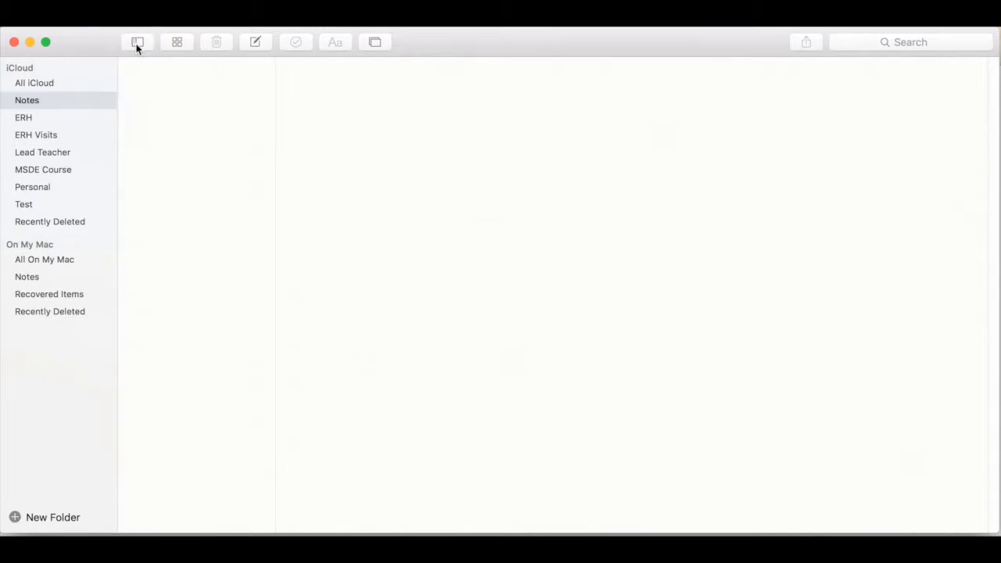
click(73, 41)
Step: Select the On My Mac Notes folder and browse the attachments by category, from Photos & Videos to Documents, before closing the attachments view
click(50, 275)
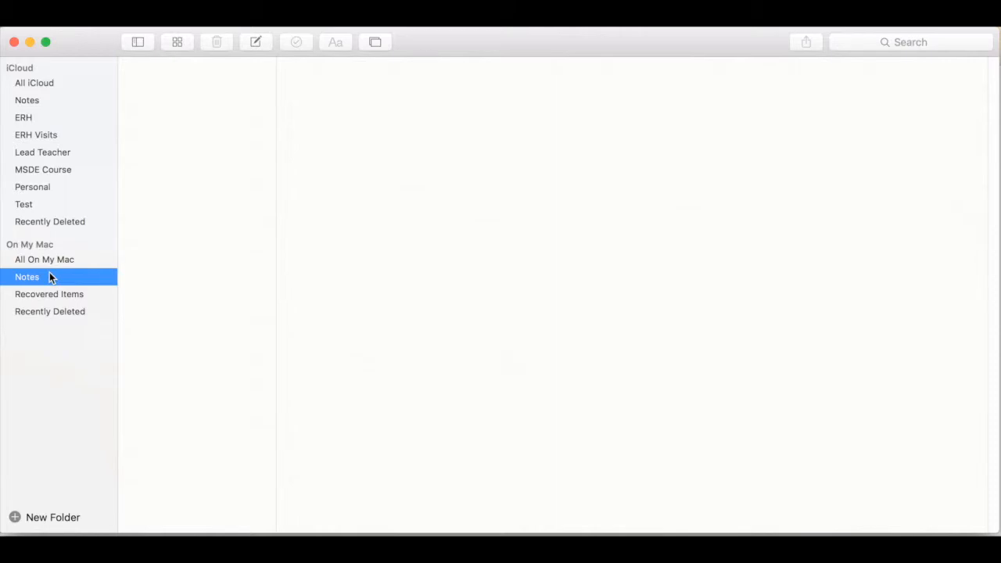
click(176, 42)
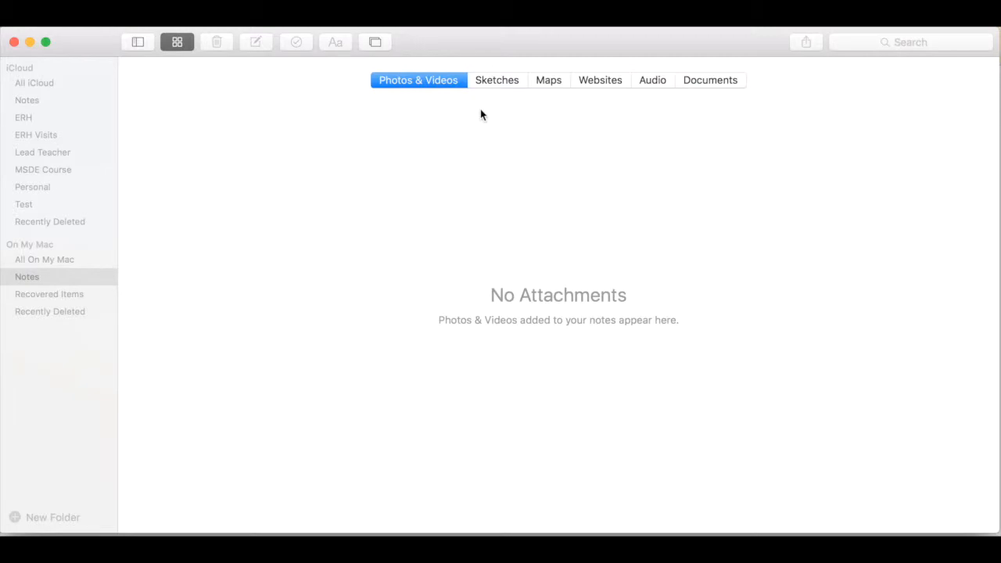
click(487, 74)
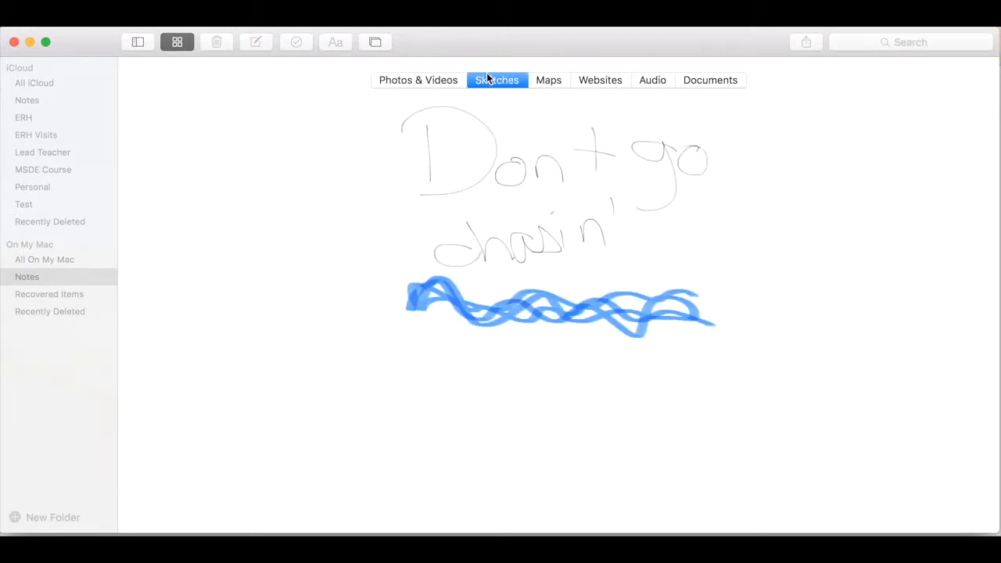
click(548, 77)
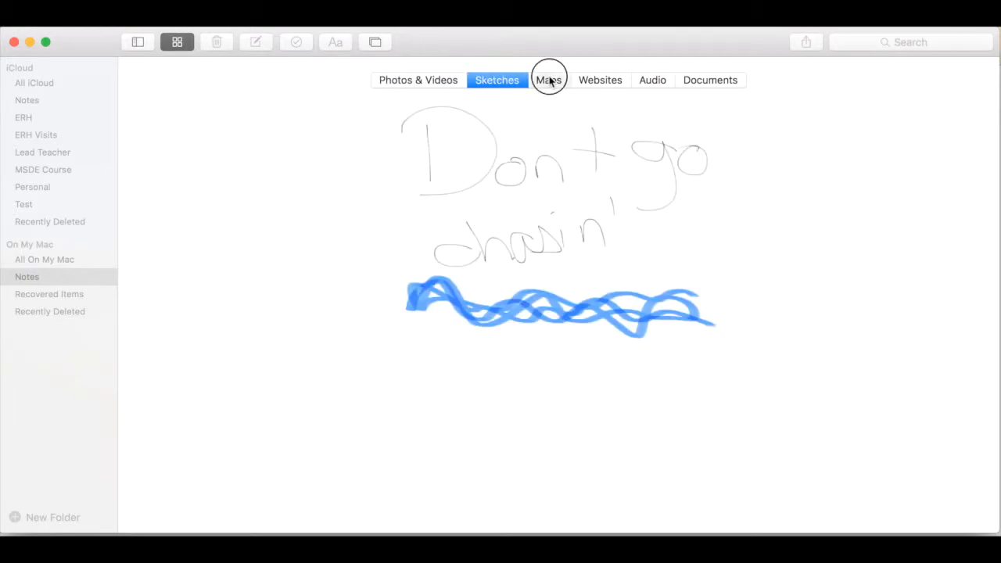
click(599, 79)
click(648, 79)
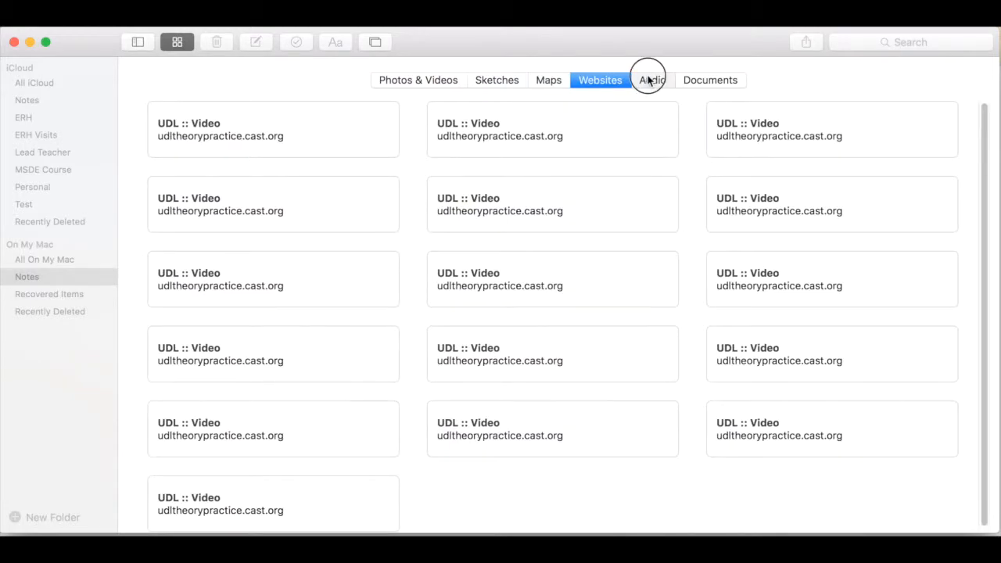
click(693, 78)
click(421, 84)
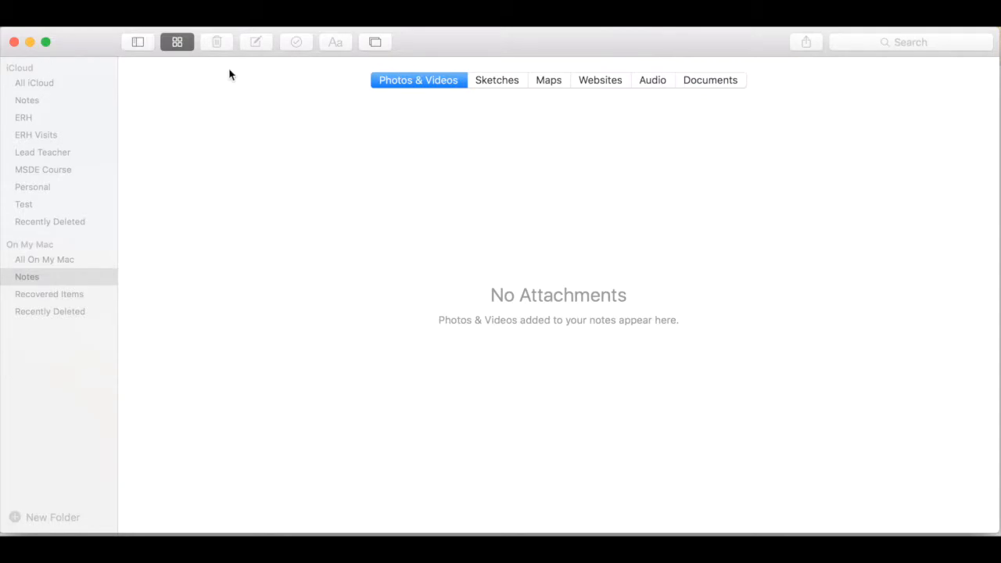
click(189, 43)
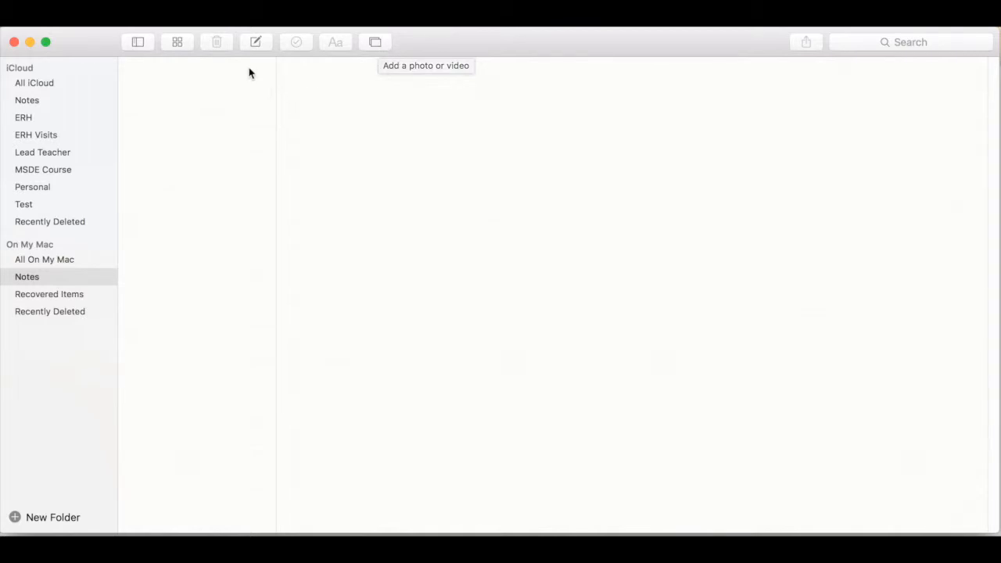
Step: Create a new note in the On My Mac Notes folder titled "Test 1" with the body text "This is a test"
click(255, 45)
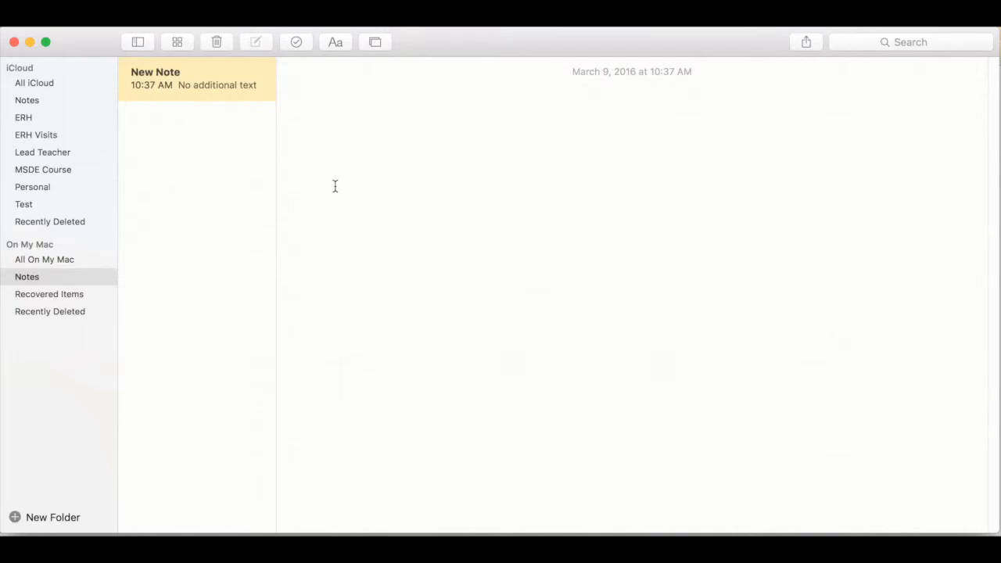
text(Test 1)
key(Return)
key(Return)
text(This is a test)
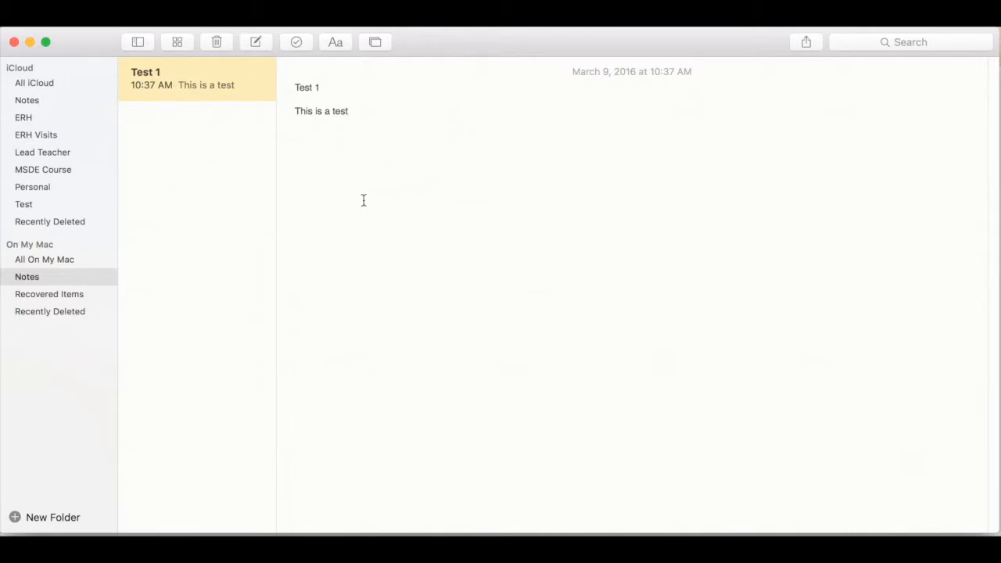
Step: Delete all of the new note's text, including its title
key(BackSpace)
key(BackSpace)
key(BackSpace)
key(BackSpace)
key(BackSpace)
key(BackSpace)
key(BackSpace)
key(BackSpace)
key(BackSpace)
key(BackSpace)
key(BackSpace)
key(BackSpace)
key(BackSpace)
key(BackSpace)
key(BackSpace)
key(BackSpace)
key(BackSpace)
key(BackSpace)
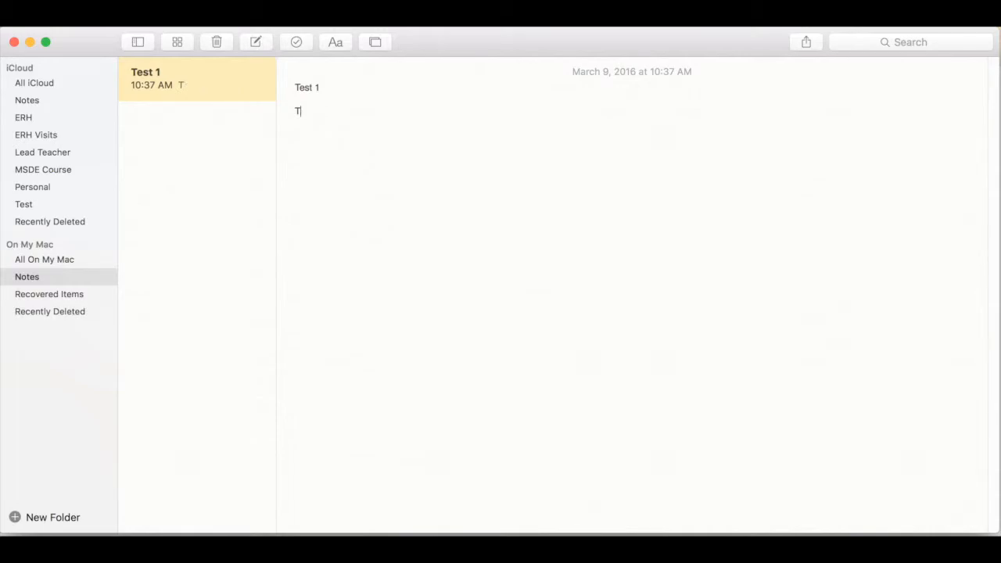
key(BackSpace)
key(BackSpace)
key(BackSpace)
key(BackSpace)
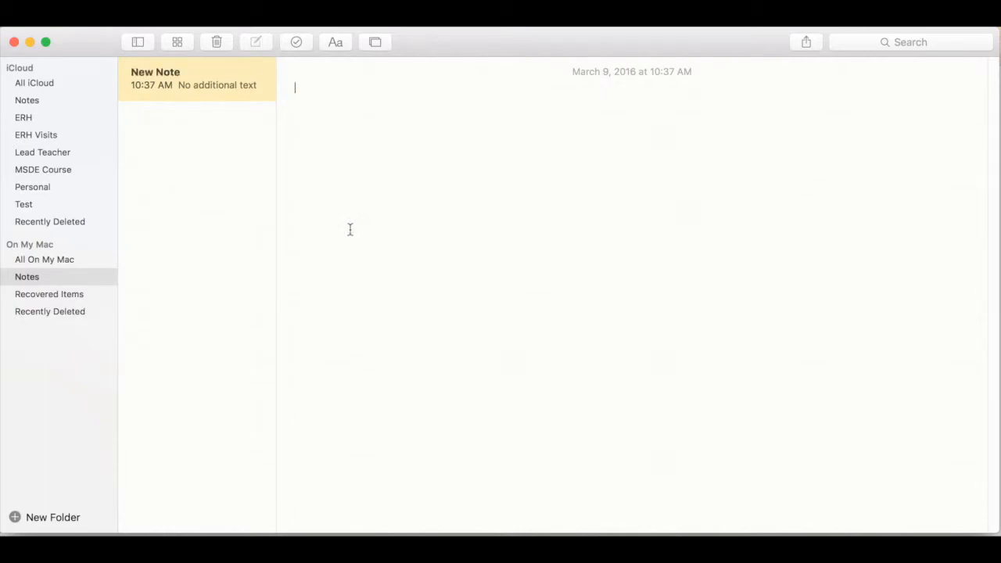
Step: Title the empty note "Test 1" and start a checklist below the title, leaving one blank line
text(Test 1)
key(Return)
key(Return)
click(293, 44)
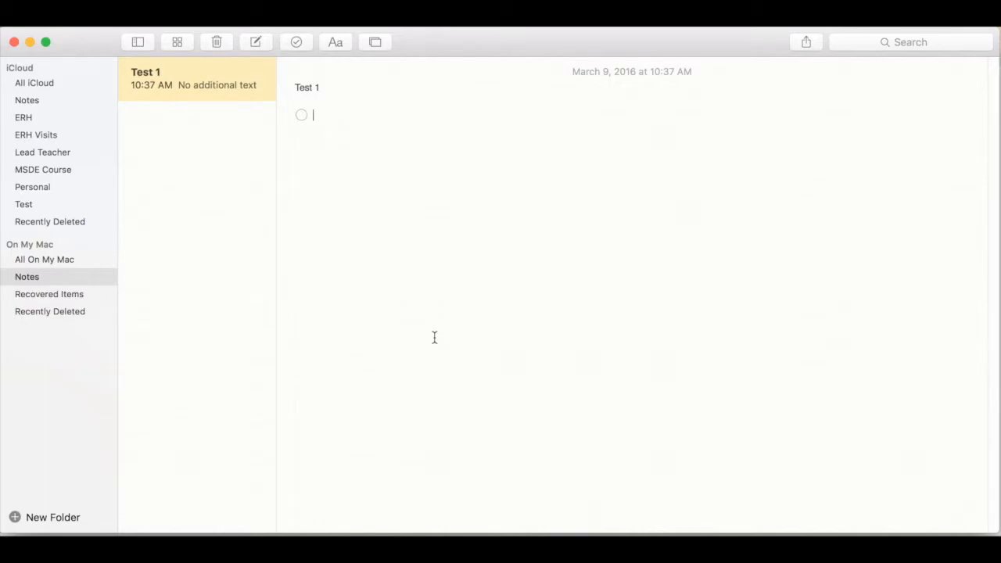
Step: Add the checklist items "Finish work for PARCC" and "Update email account", and end the checklist below the second item
text(Finish )
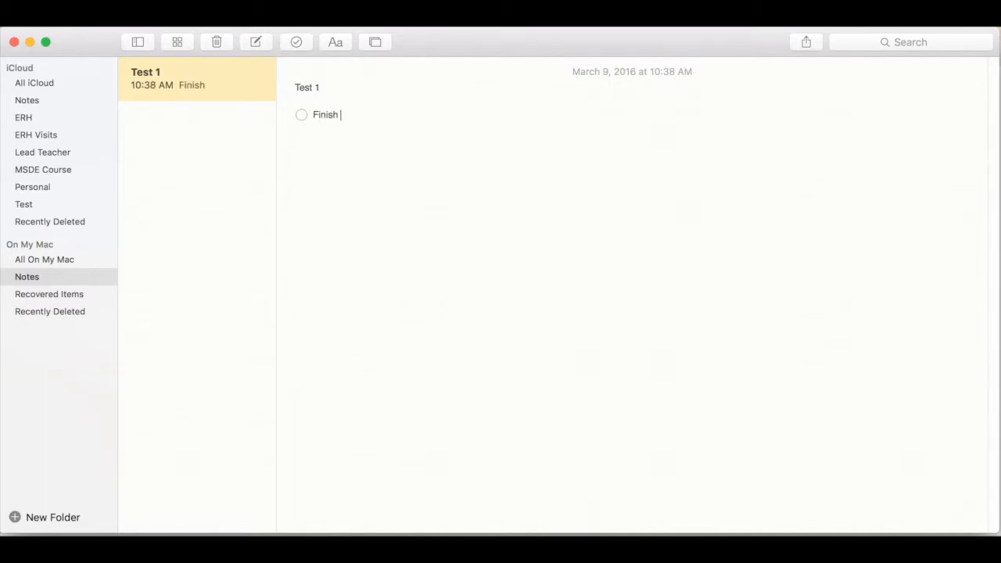
text(work for PARCC)
key(Return)
text(Update ema)
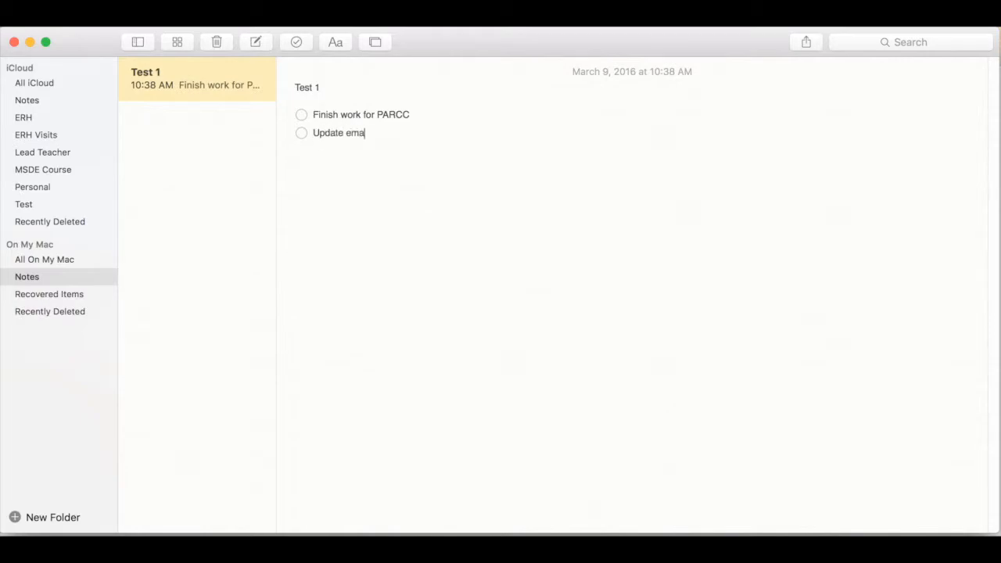
text(il account)
key(Return)
click(338, 49)
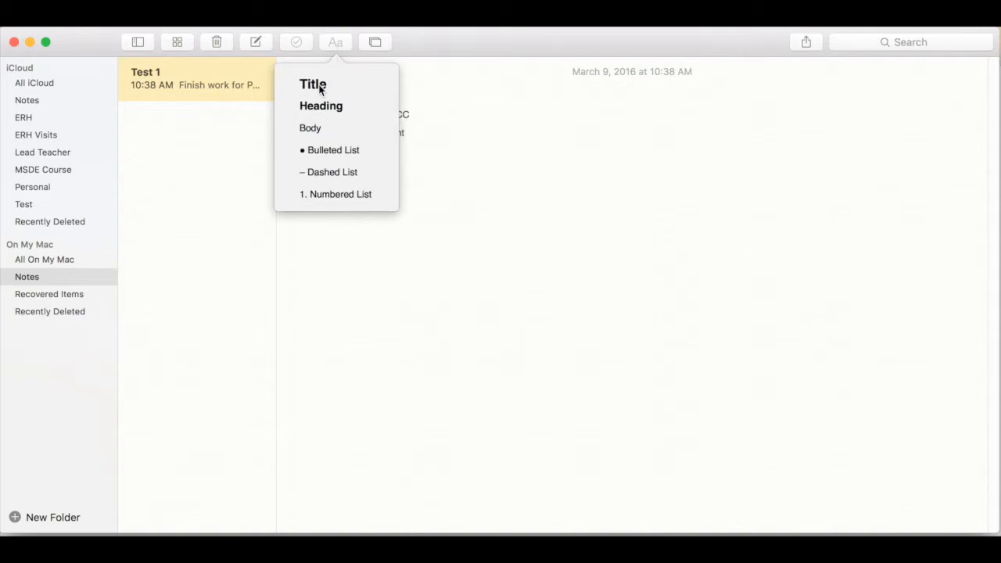
click(434, 156)
key(BackSpace)
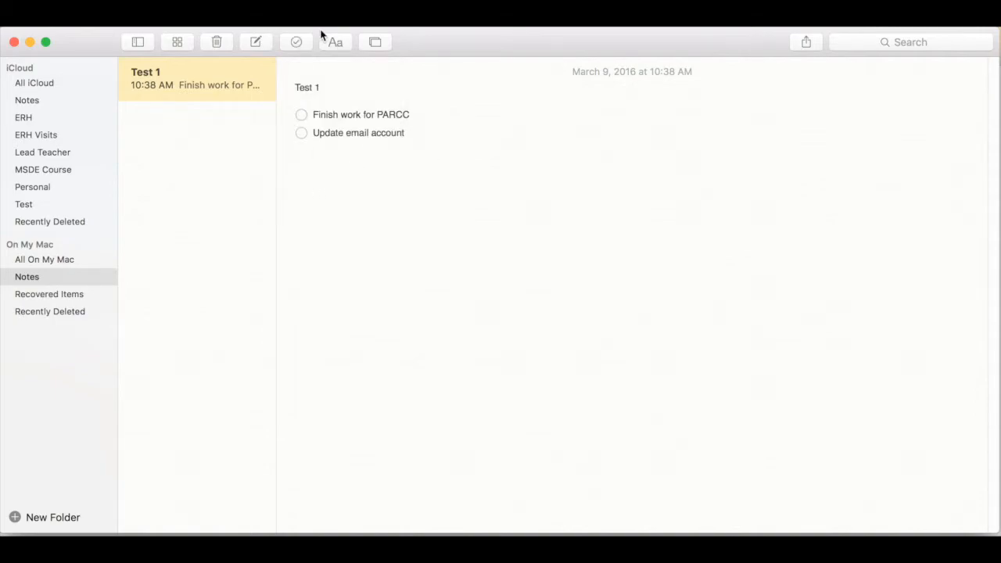
Step: Create a numbered list below the checklist with the items "Finish work for PARCC" and "Update email account"
click(337, 42)
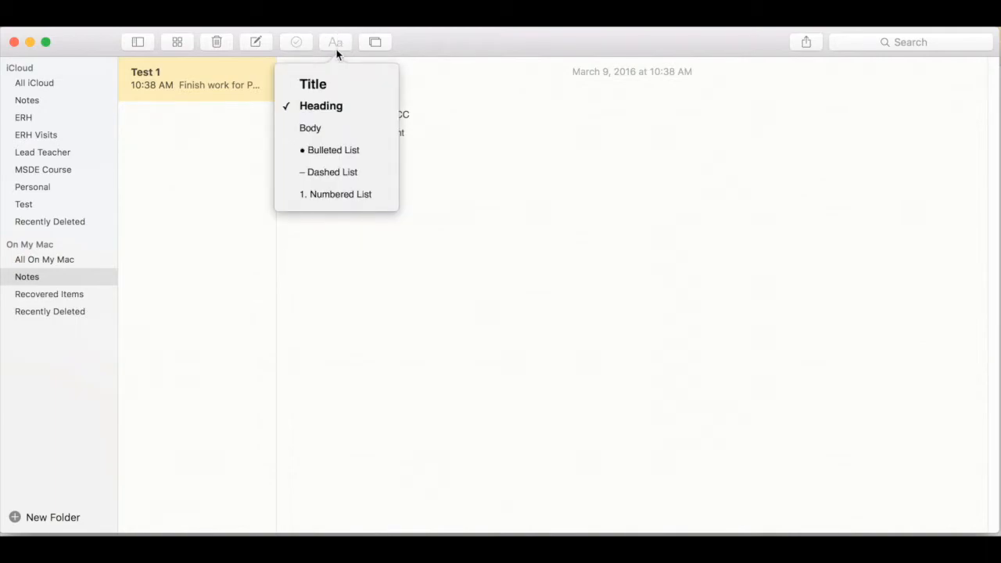
click(331, 193)
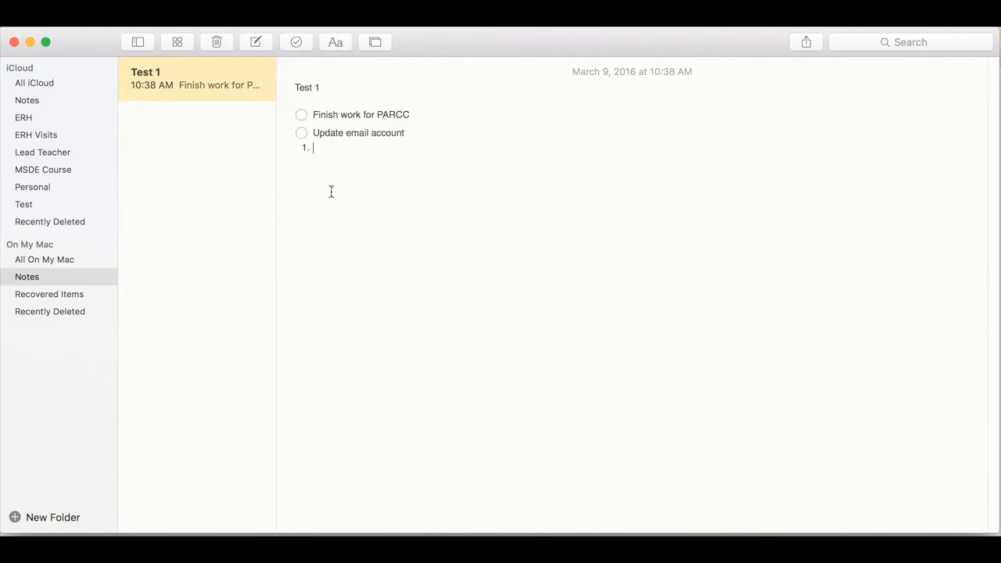
text(Finish work for PARCC)
key(Return)
text(Update email a)
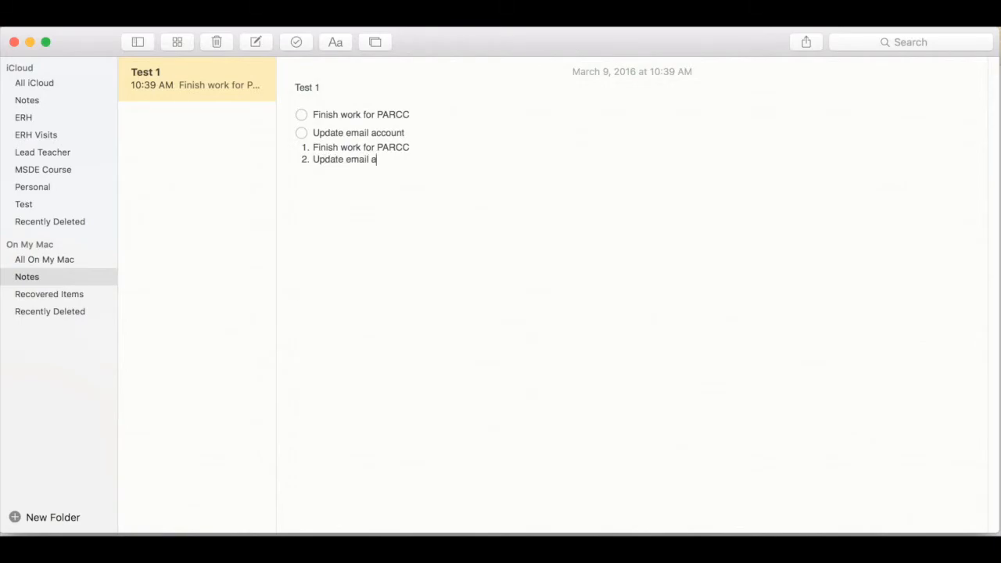
text(ccount)
Step: Delete the numbered list and leave a blank line below the checklist
click(403, 168)
key(BackSpace)
key(BackSpace)
key(BackSpace)
key(BackSpace)
key(BackSpace)
key(BackSpace)
key(BackSpace)
key(BackSpace)
key(BackSpace)
key(BackSpace)
key(BackSpace)
key(BackSpace)
key(BackSpace)
key(BackSpace)
key(BackSpace)
key(BackSpace)
key(BackSpace)
key(BackSpace)
key(BackSpace)
key(BackSpace)
key(BackSpace)
key(BackSpace)
key(BackSpace)
key(BackSpace)
key(BackSpace)
key(BackSpace)
key(BackSpace)
key(BackSpace)
key(BackSpace)
key(BackSpace)
key(BackSpace)
key(BackSpace)
key(BackSpace)
key(BackSpace)
key(BackSpace)
key(BackSpace)
key(BackSpace)
key(BackSpace)
key(BackSpace)
key(BackSpace)
key(Return)
key(Return)
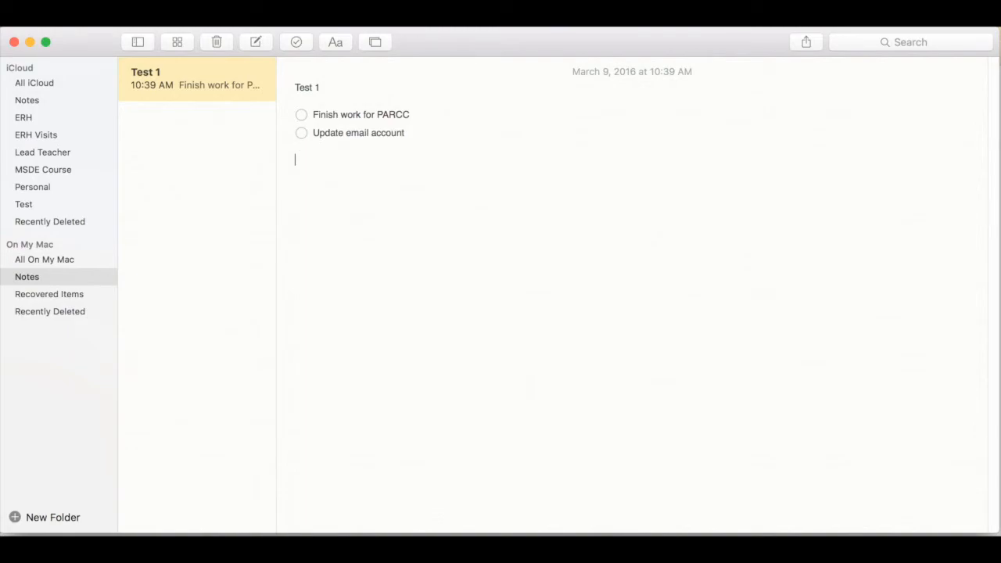
Step: Look through the Photos library's categories and pictures in the photo browser, moving it to reveal its search field, and close it
click(376, 39)
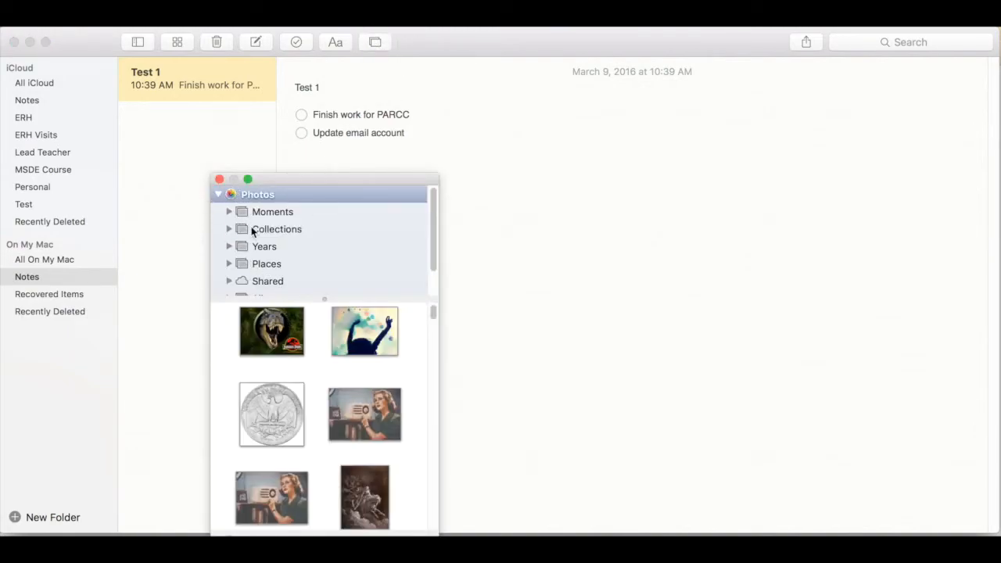
scroll(254, 231, down, 1)
scroll(253, 232, down, 1)
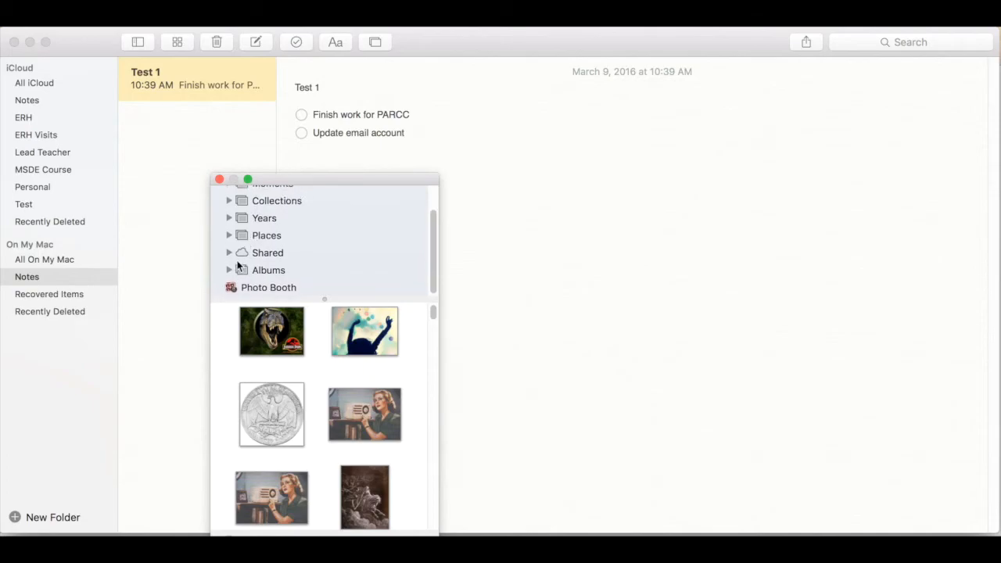
scroll(245, 247, up, 2)
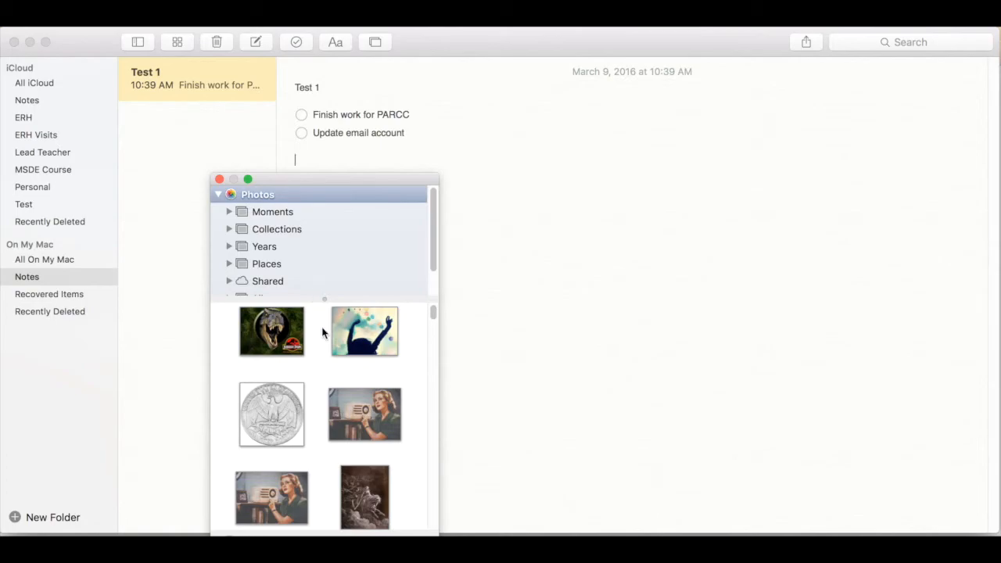
scroll(332, 368, down, 3)
scroll(332, 367, down, 5)
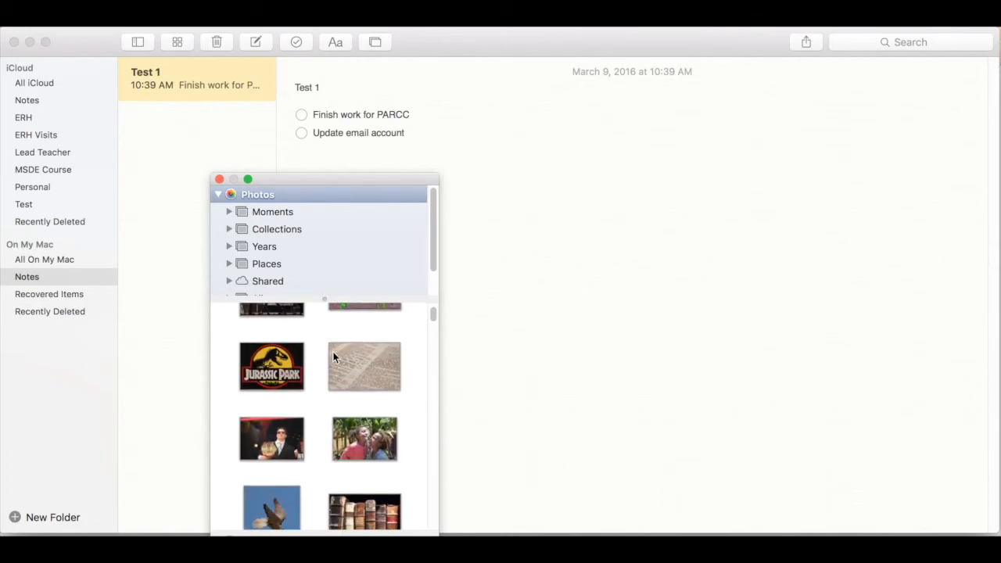
drag(355, 180, 572, 78)
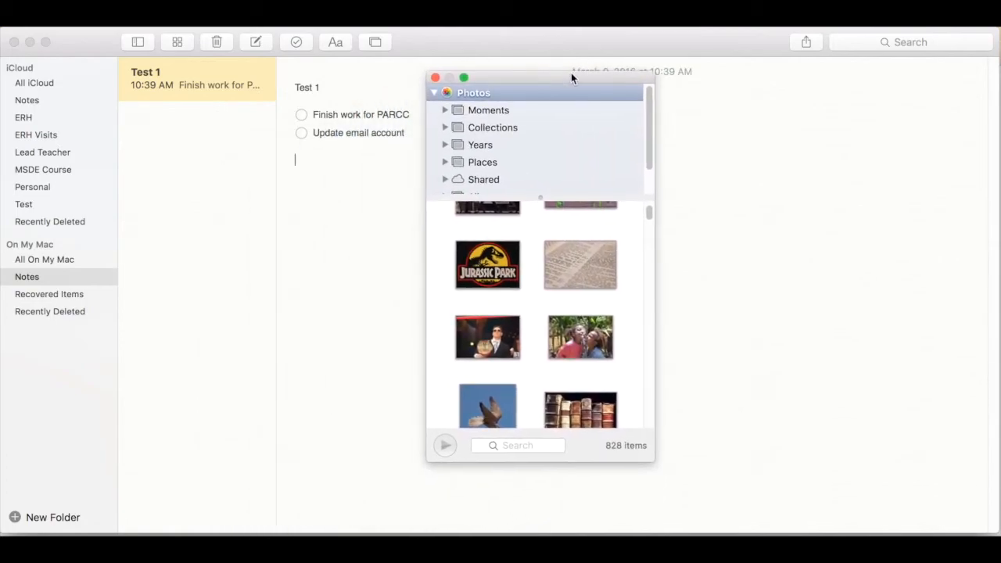
click(527, 443)
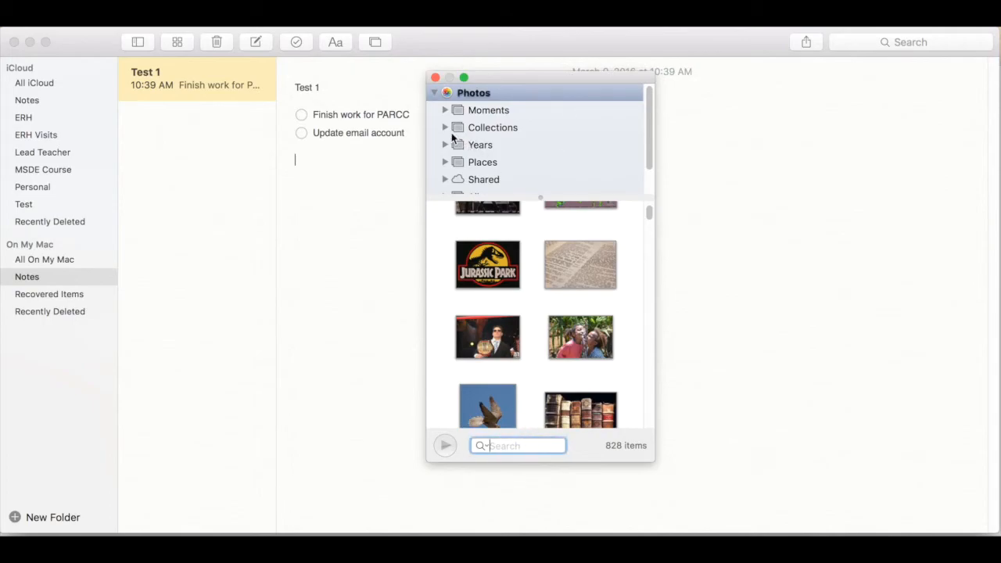
click(435, 77)
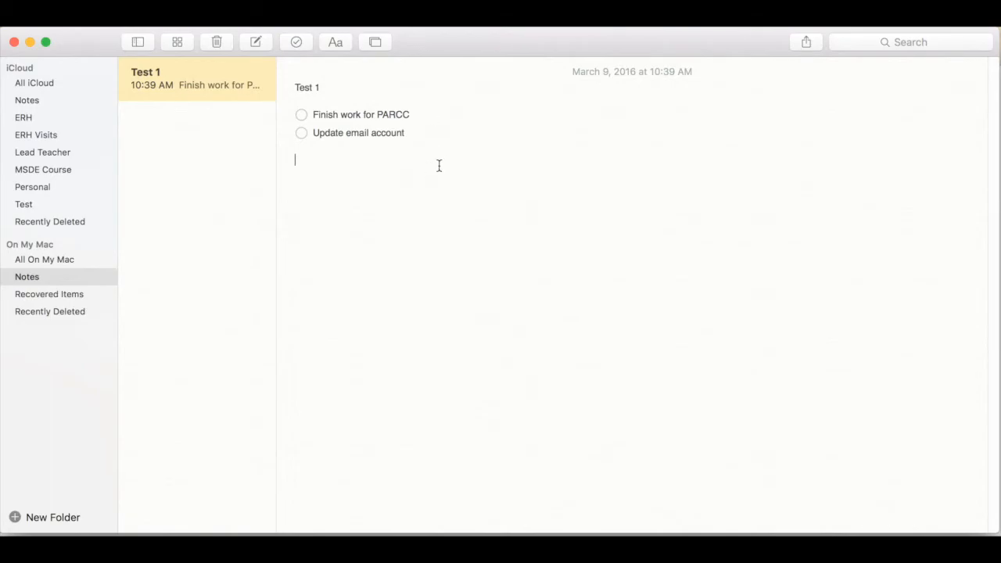
Step: View the sharing options for the Test 1 note and dismiss them
click(805, 45)
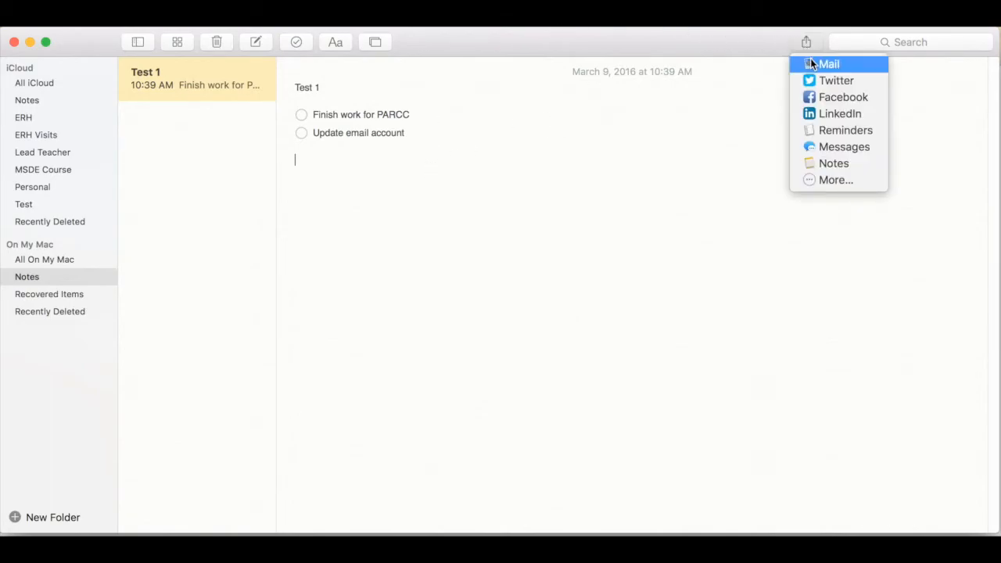
click(831, 203)
Step: Search the notes for "ERH", view both matching notes, and clear the search
click(895, 43)
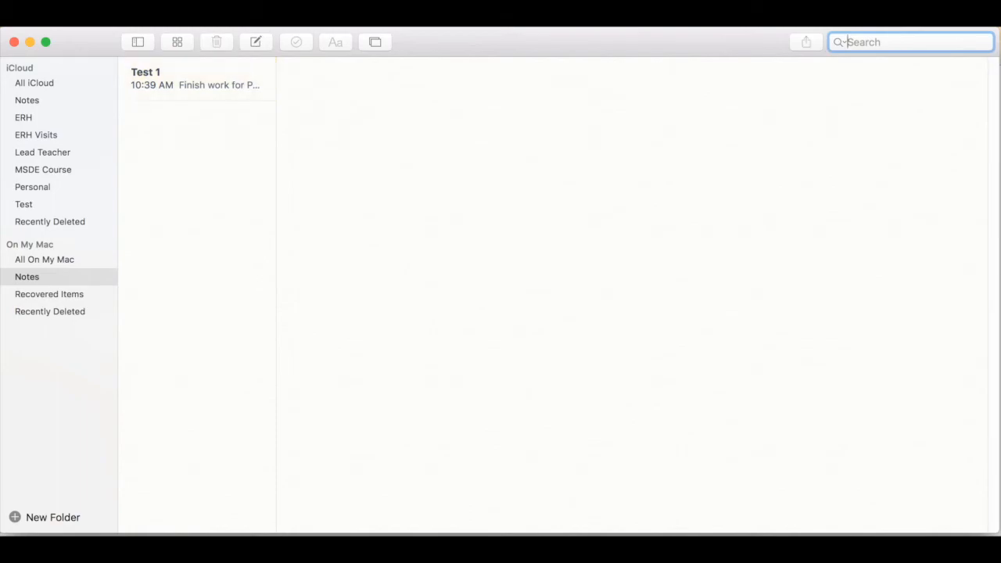
text(ERH)
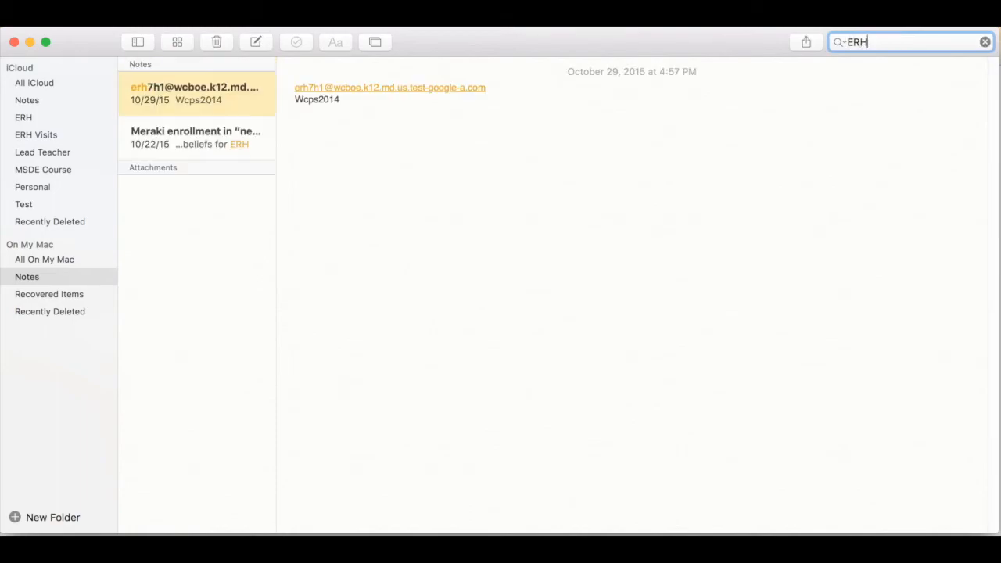
click(194, 145)
click(198, 102)
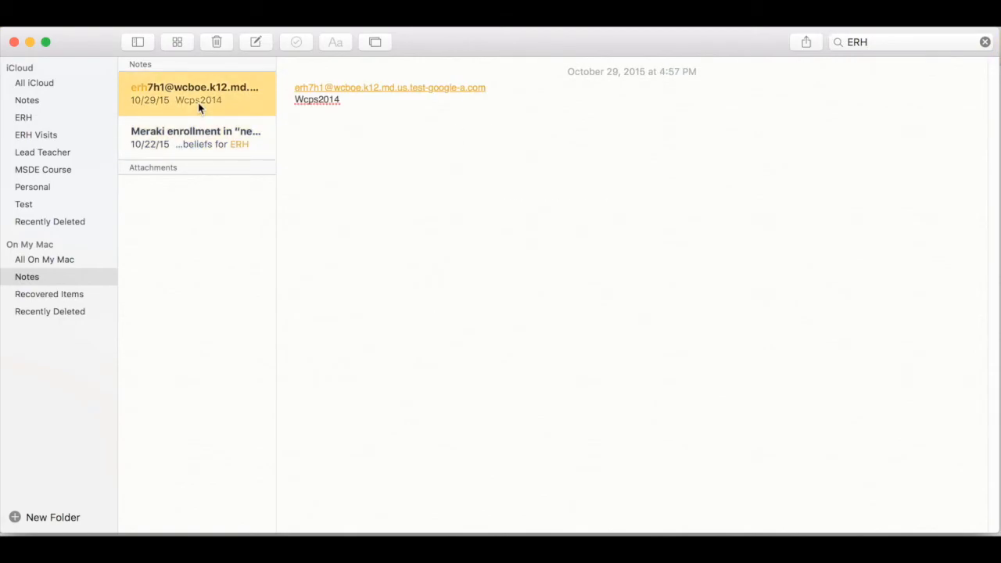
click(171, 133)
click(171, 92)
click(875, 44)
key(Escape)
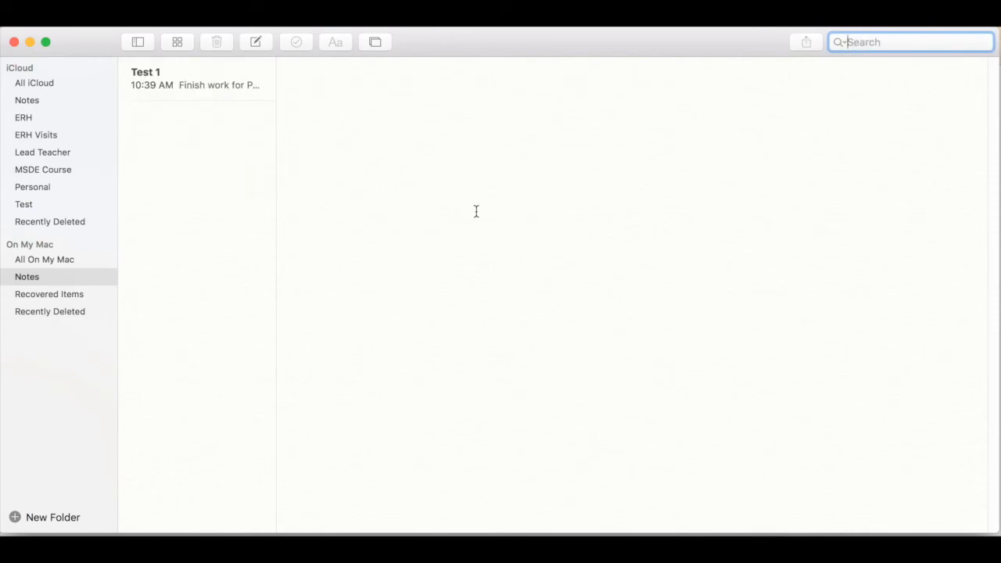